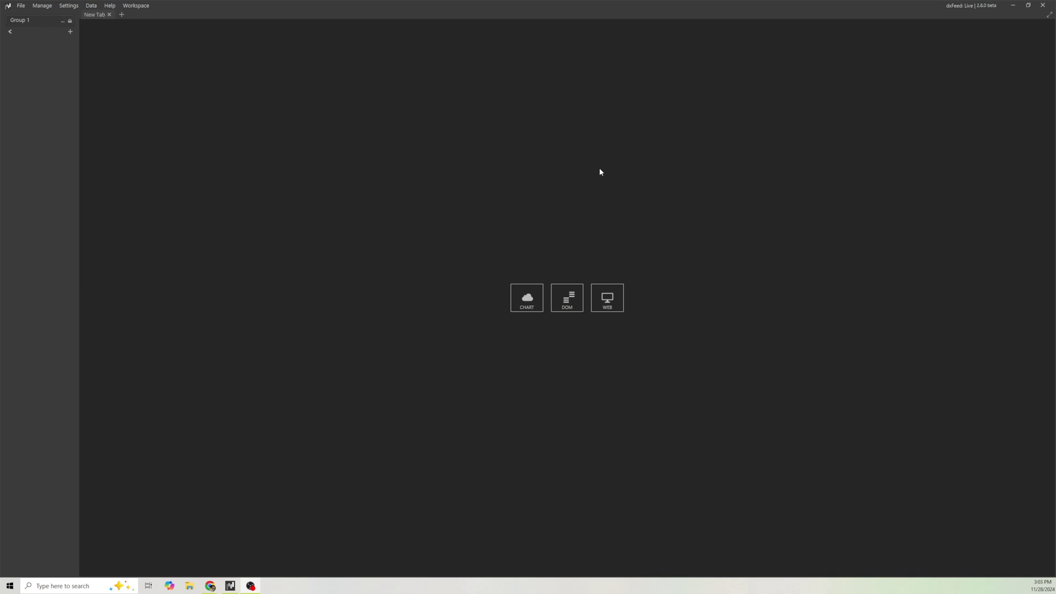
- Close the embedded web-tools tab and leave a new empty tab
click(607, 298)
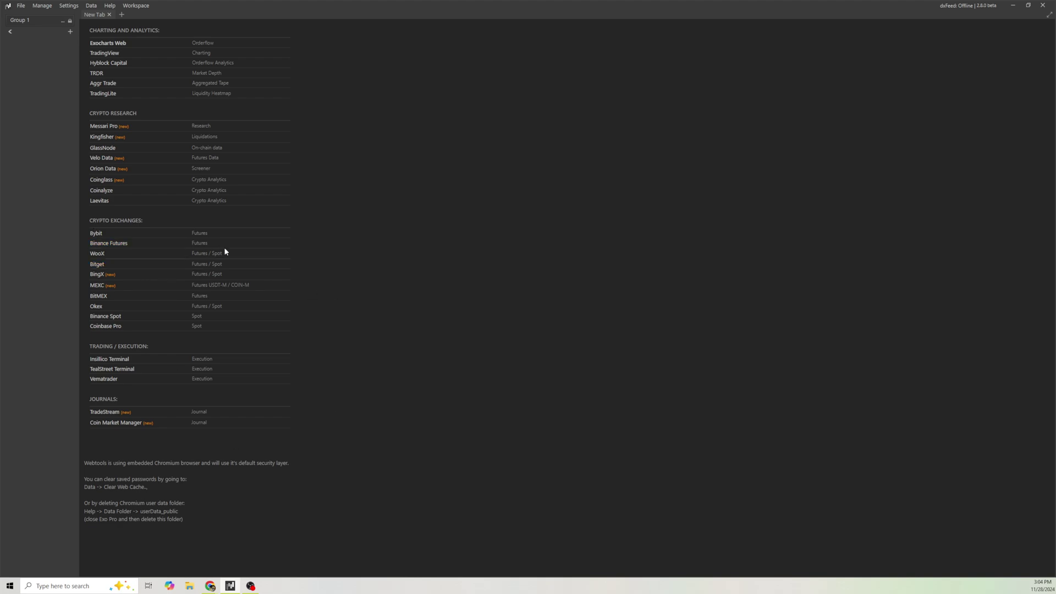
click(121, 14)
click(111, 14)
click(110, 15)
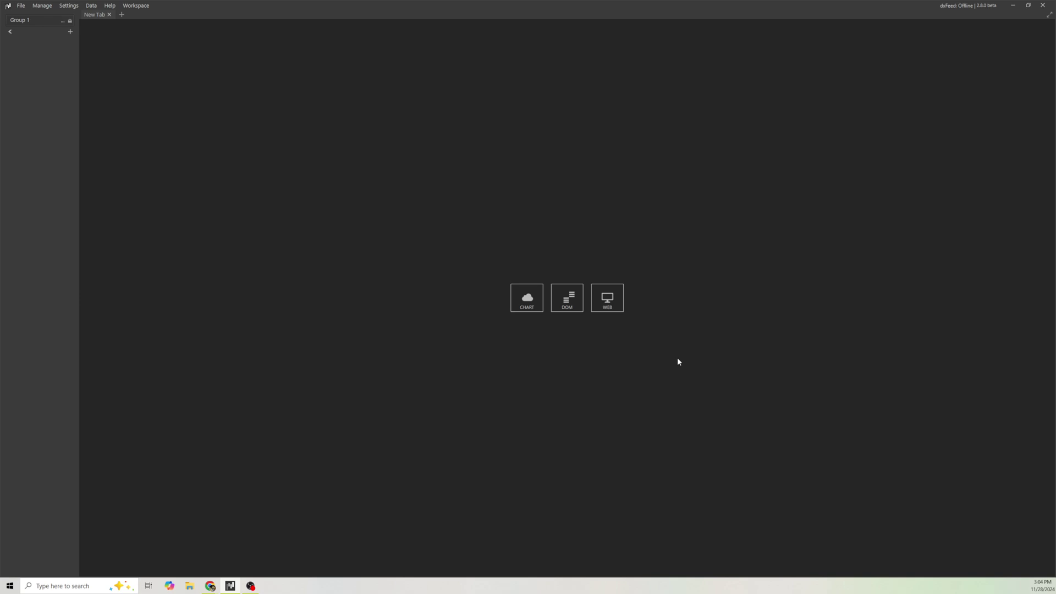
- Create a DOM ladder and load the continuous CME ES! E-mini S&P 500 futures contract
click(574, 297)
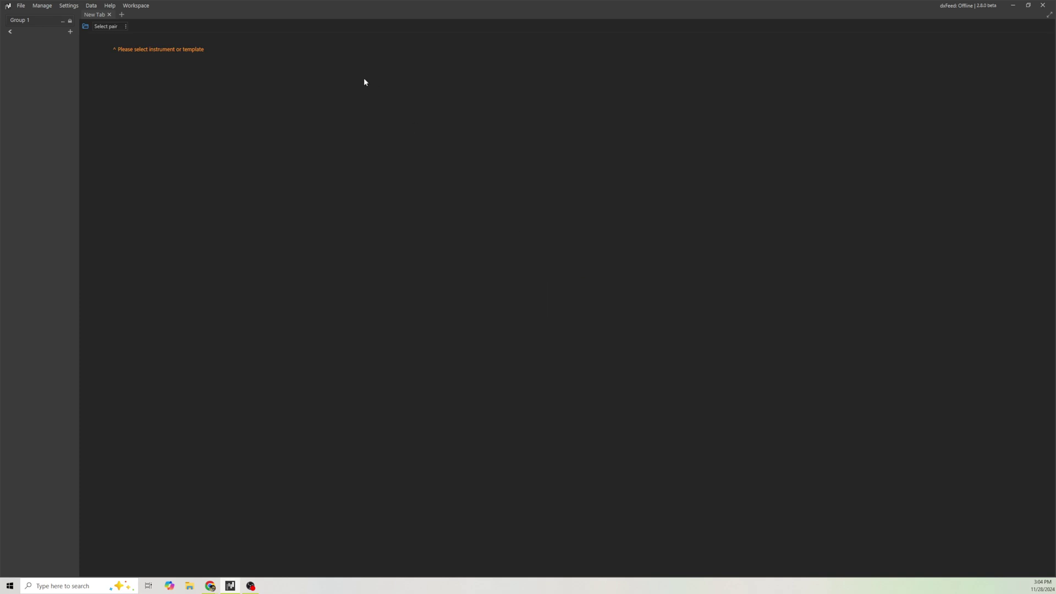
click(107, 27)
drag(164, 35, 287, 39)
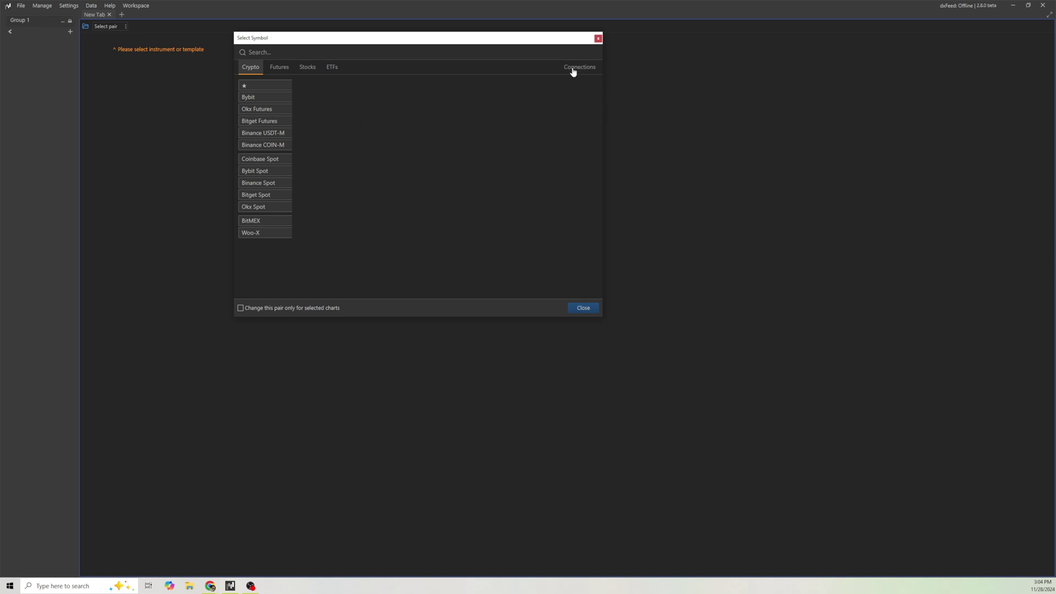
click(284, 73)
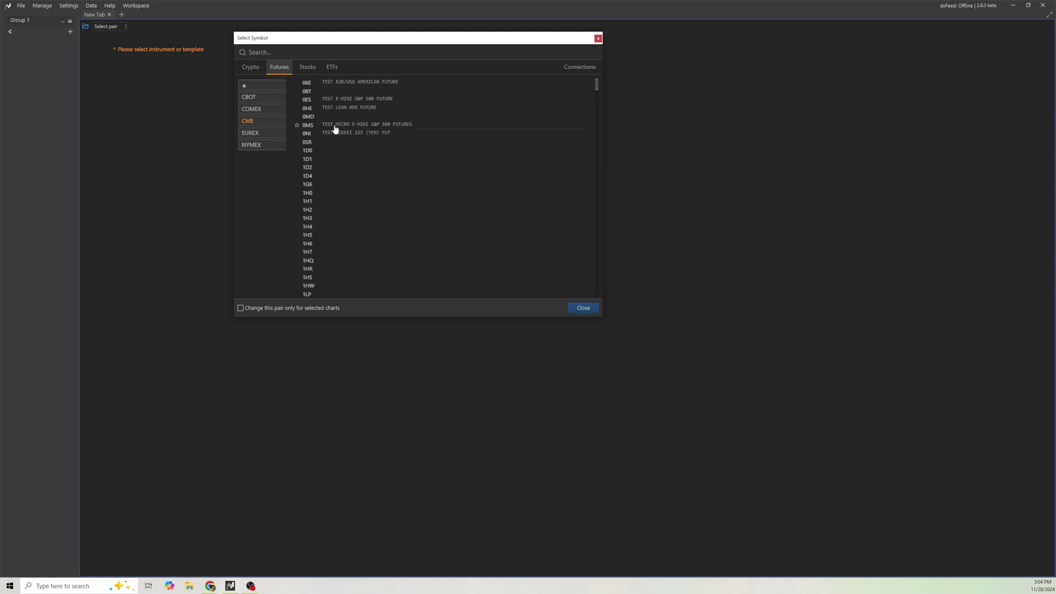
scroll(321, 186, down, 10)
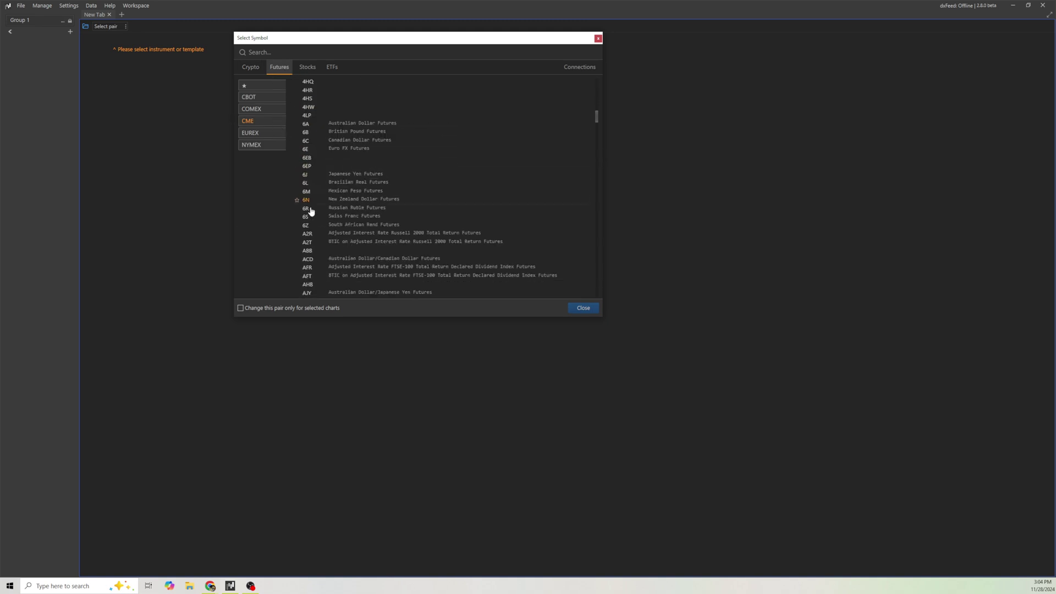
scroll(334, 212, down, 10)
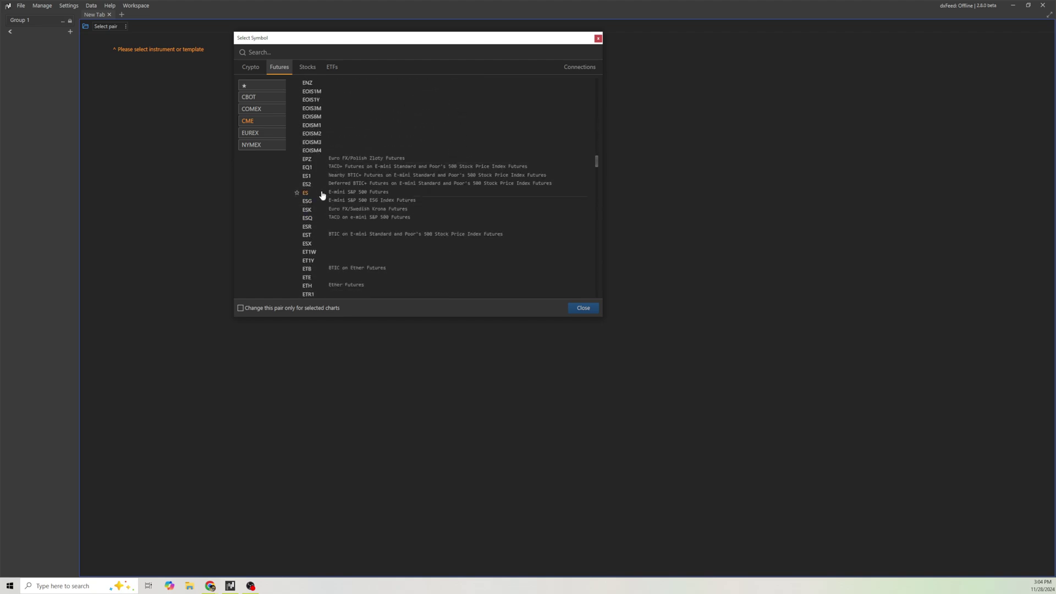
click(320, 195)
mouse_move(346, 206)
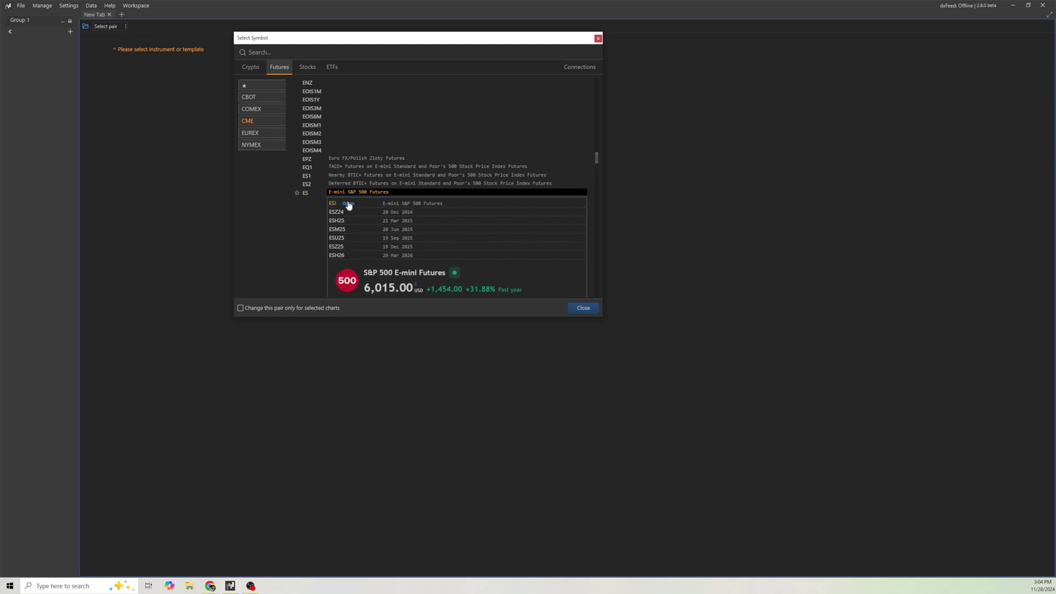
click(350, 205)
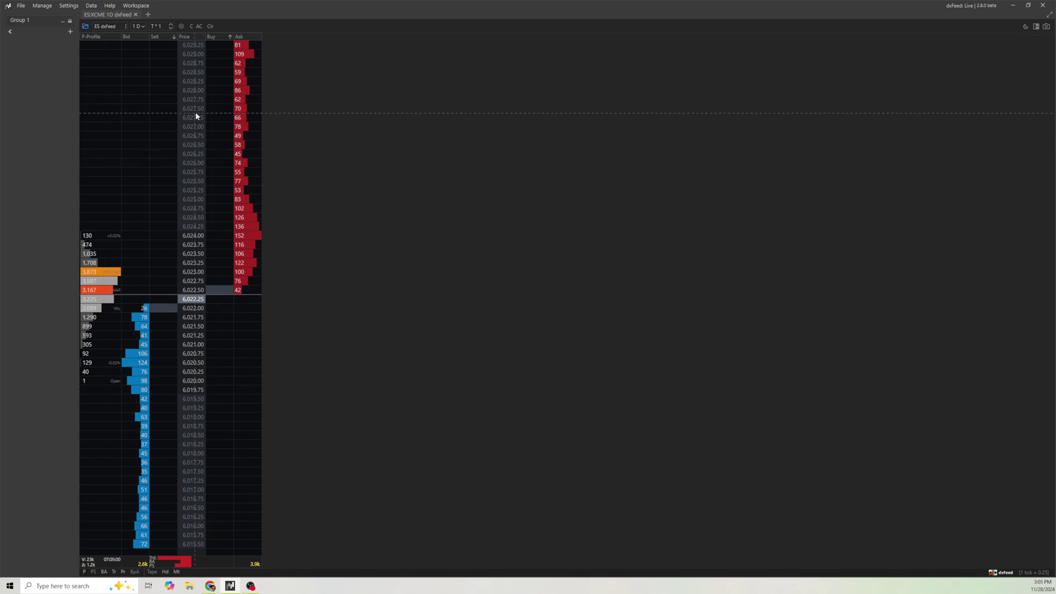
- Once the ES ladder is live, clear its traded buy and sell counts
click(108, 29)
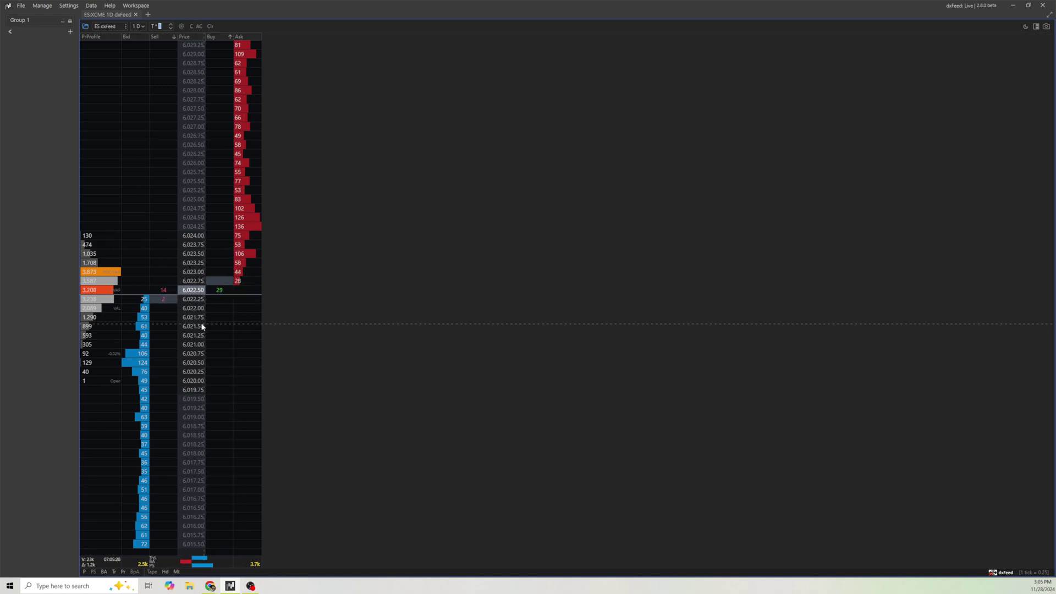
click(210, 27)
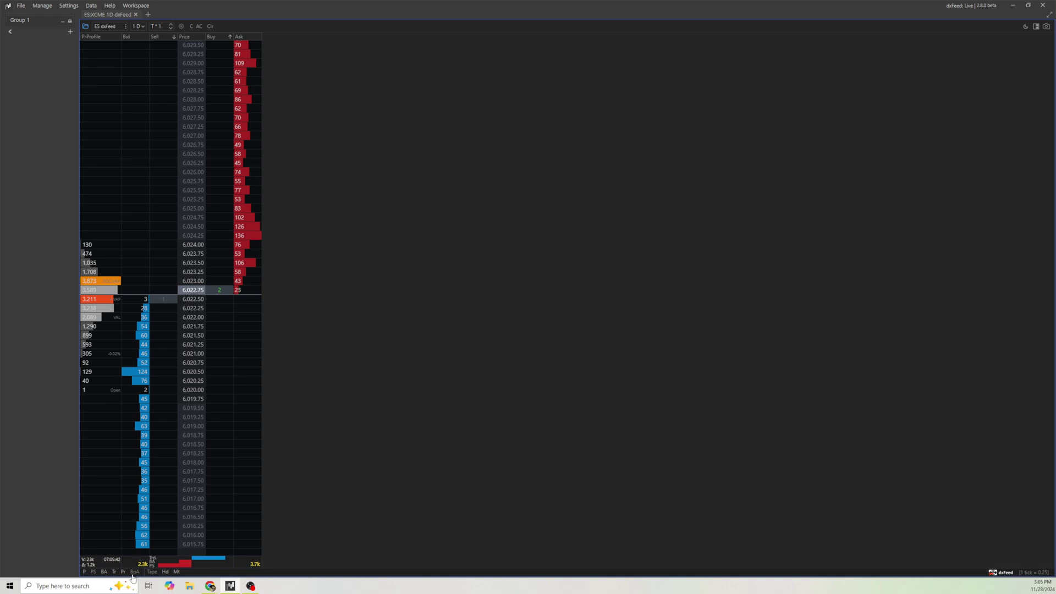
- Enable the PS pull/stack, BpA bid-ask profile and Tape trade-size columns
click(93, 573)
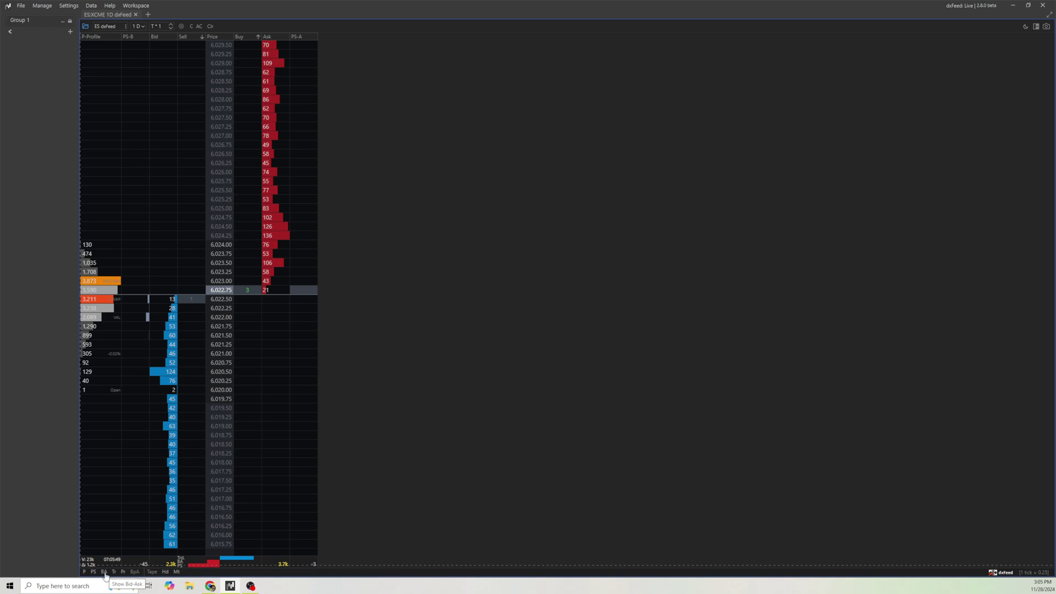
click(133, 572)
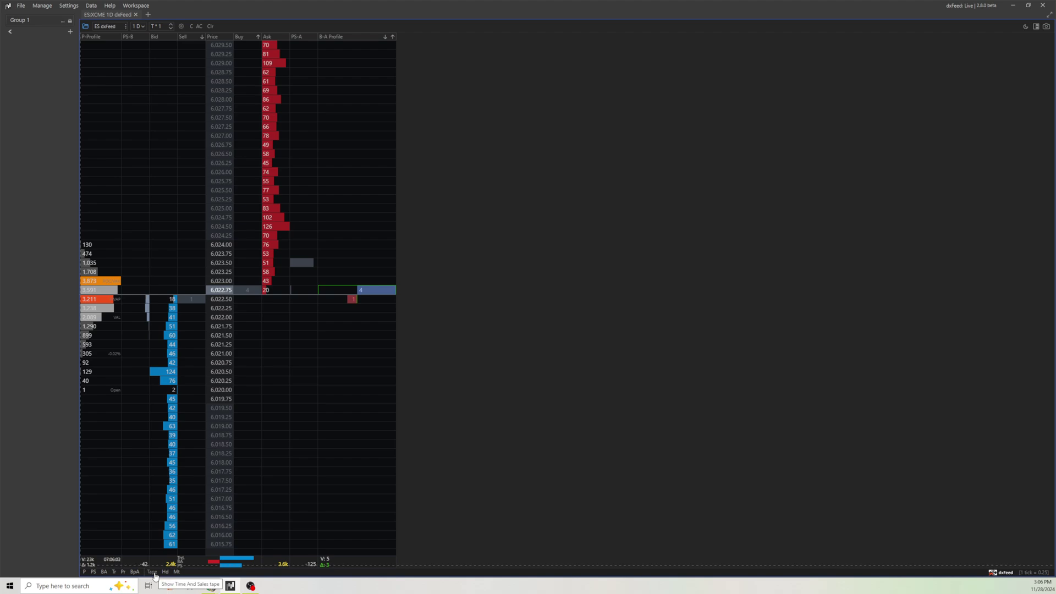
click(153, 573)
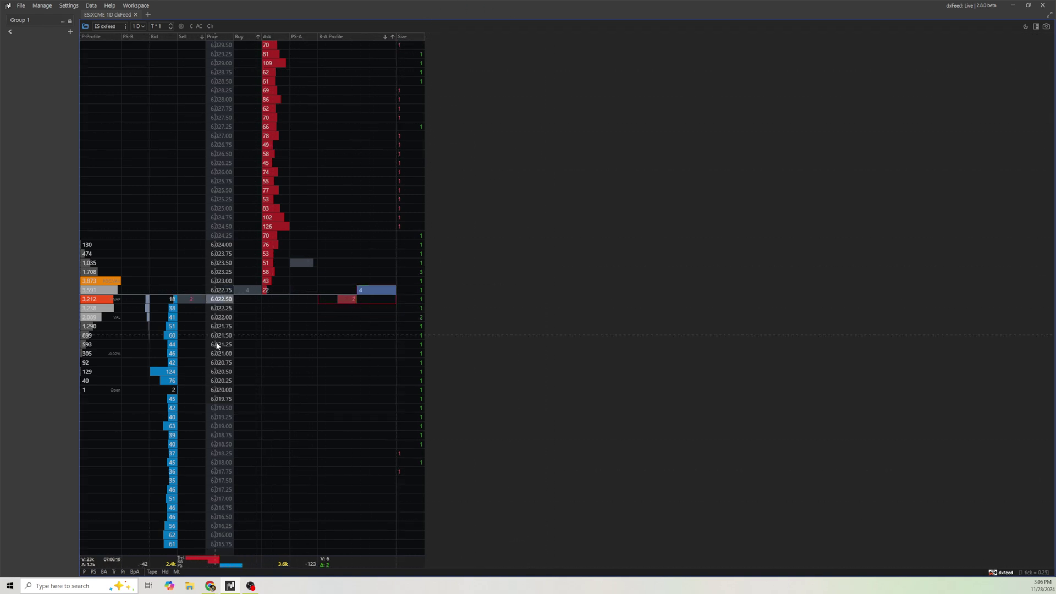
- Toggle the Hd header row and Mt meter bar off and back on
click(164, 572)
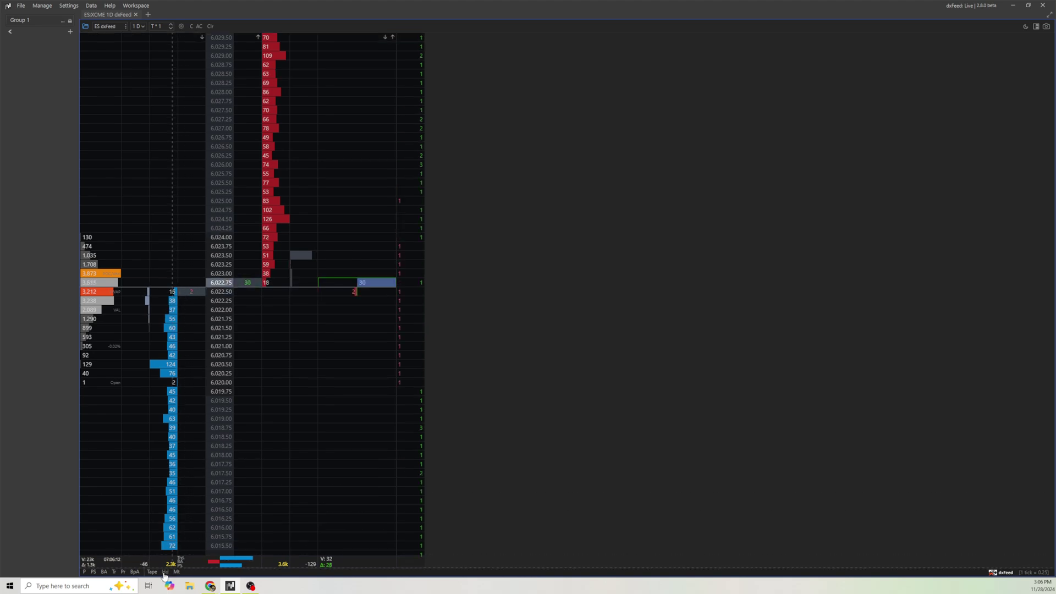
click(165, 572)
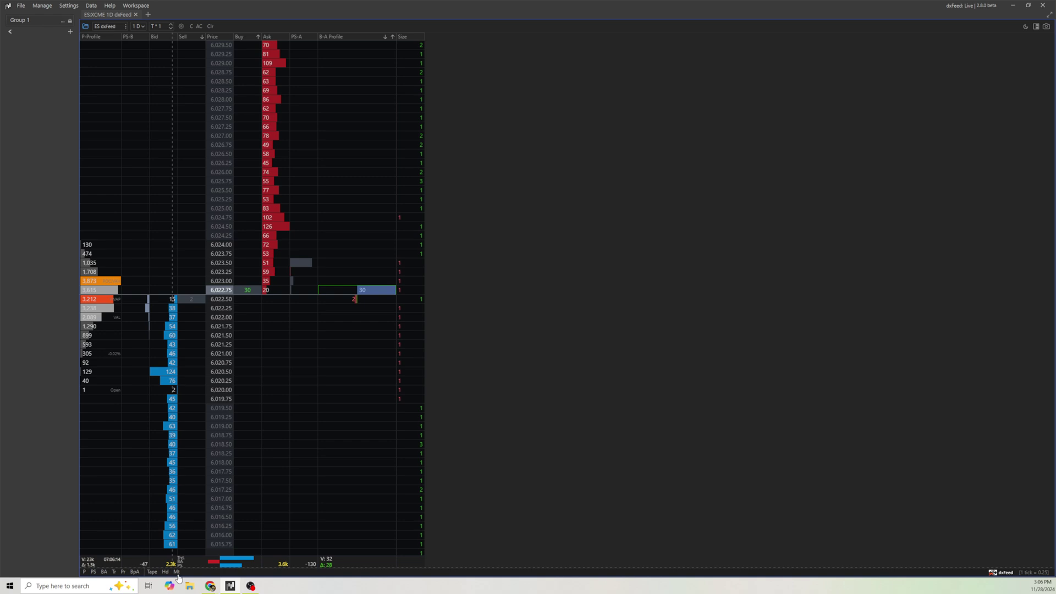
click(176, 573)
click(176, 572)
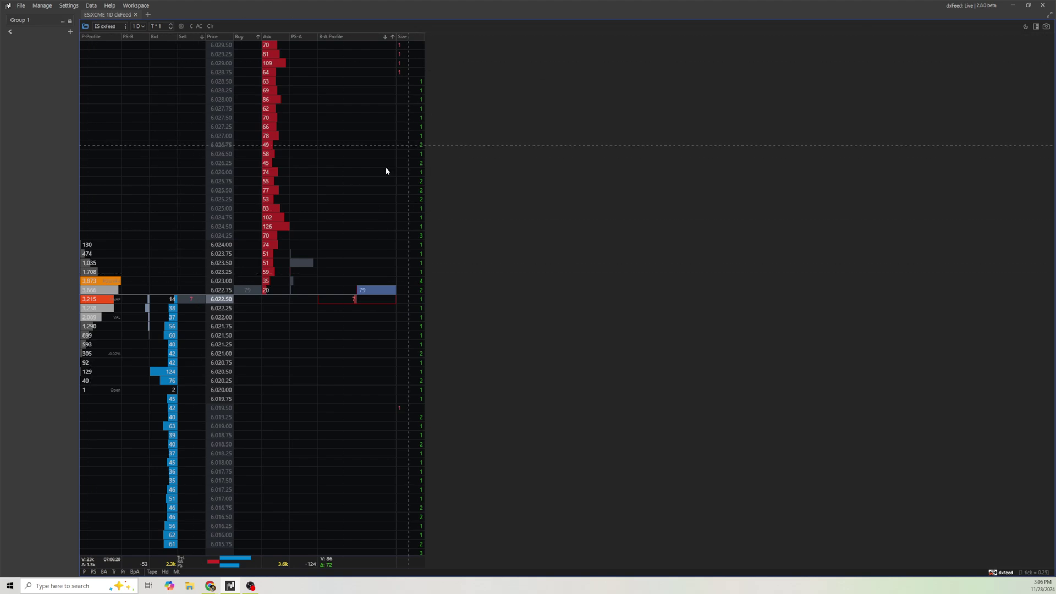
- Open the ladder settings beside the ladder and go to Width, Order, Inverse
click(182, 27)
drag(256, 6, 503, 54)
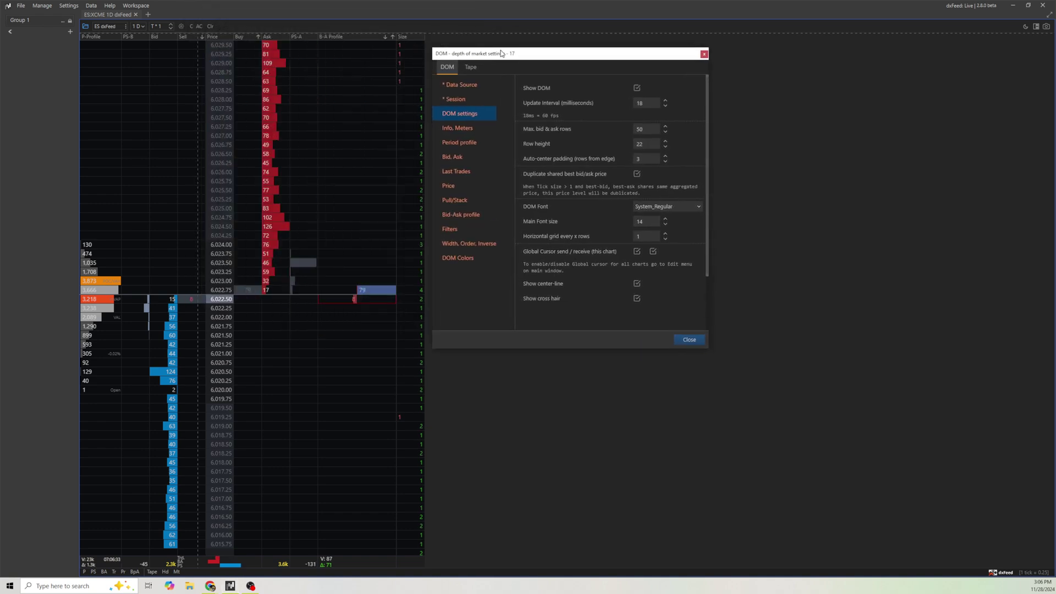
click(473, 244)
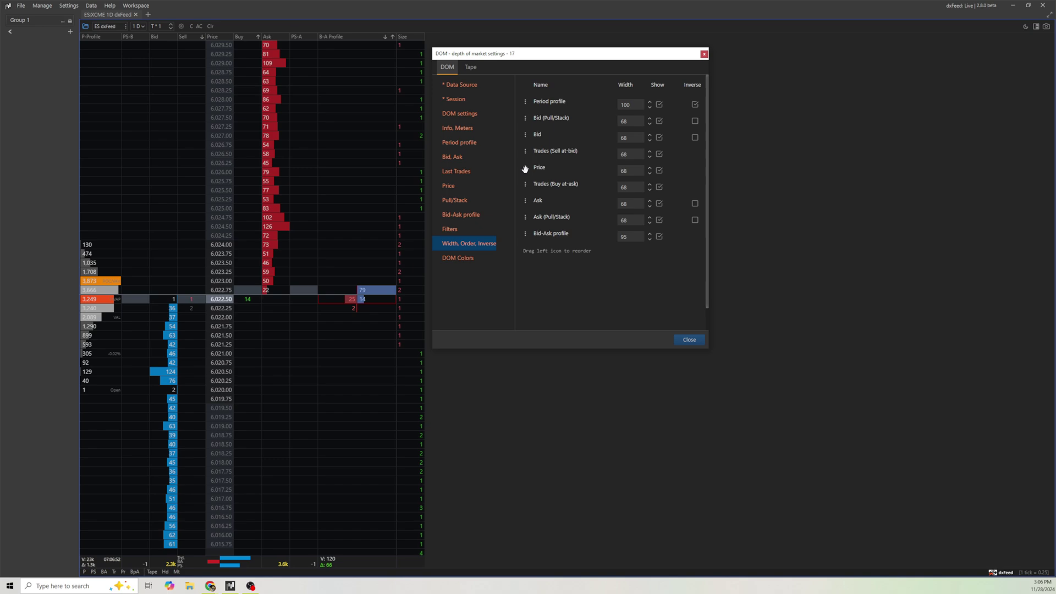
- Place Price after Period profile, edit both column widths, then go to DOM Colors
drag(526, 168, 531, 116)
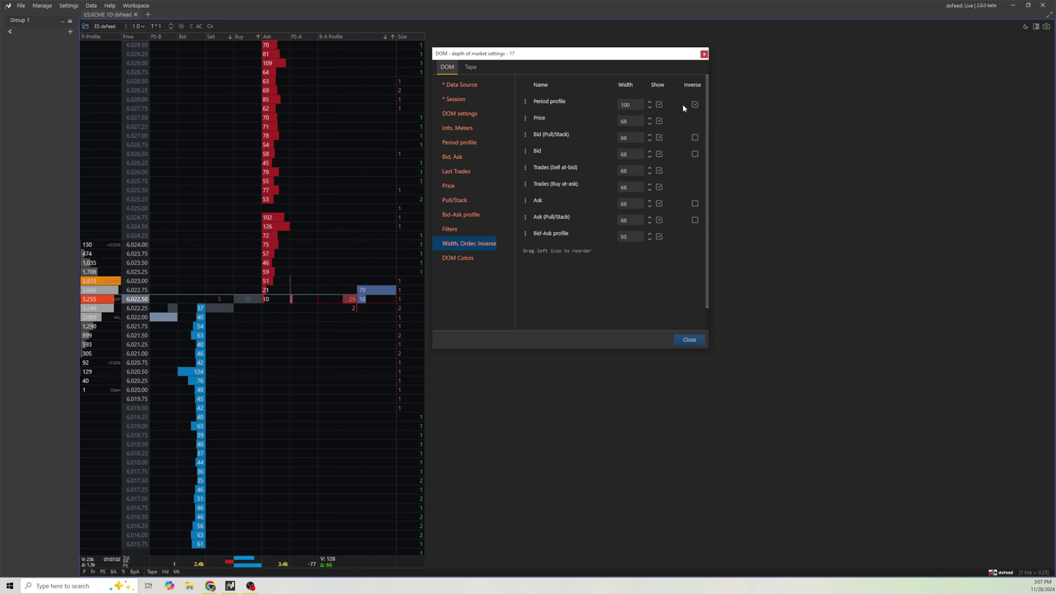
click(633, 105)
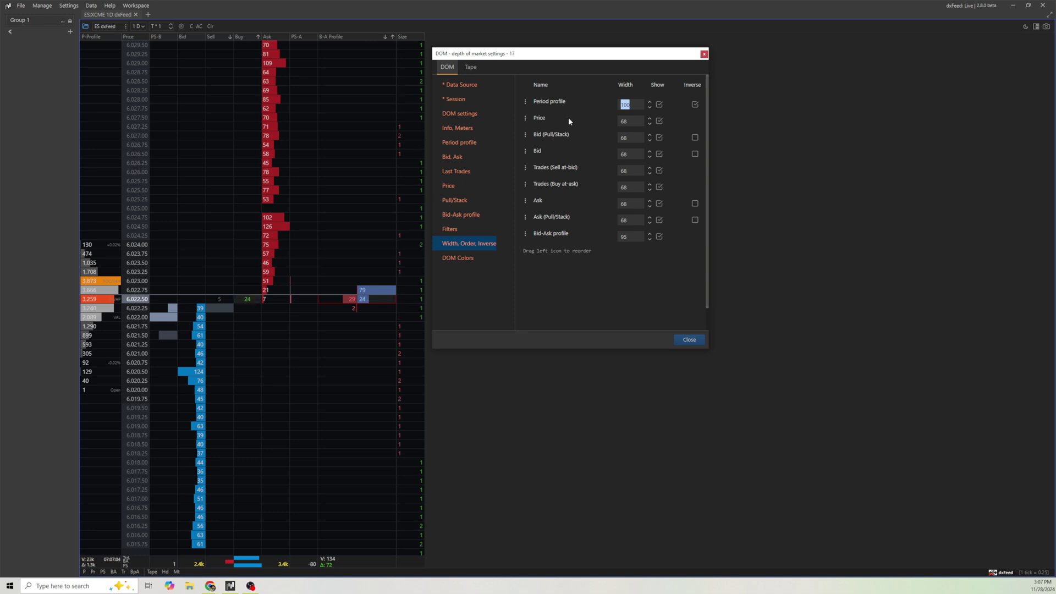
key(Tab)
key(Tab)
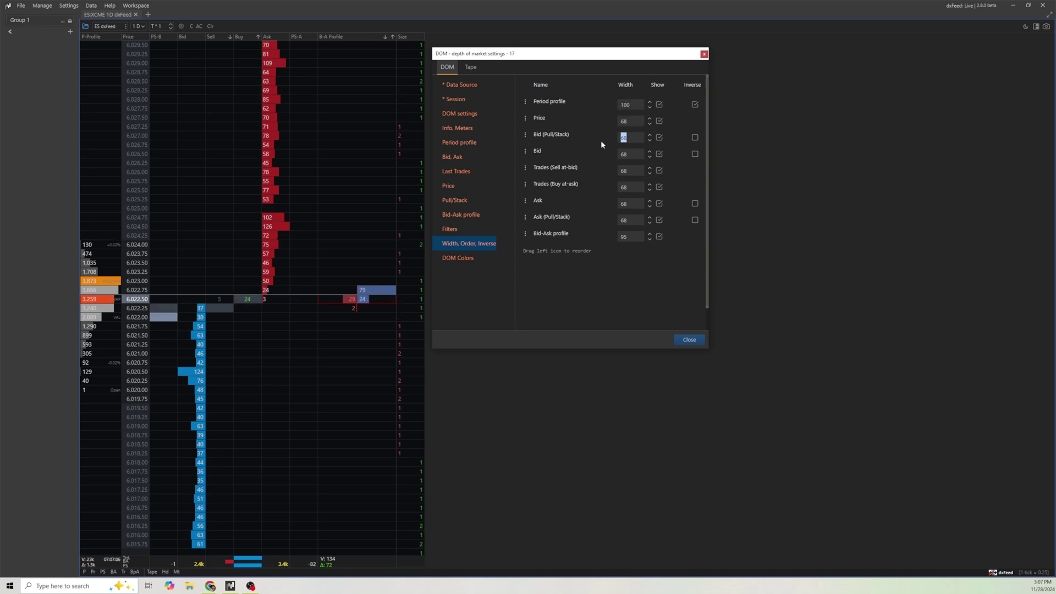
click(461, 261)
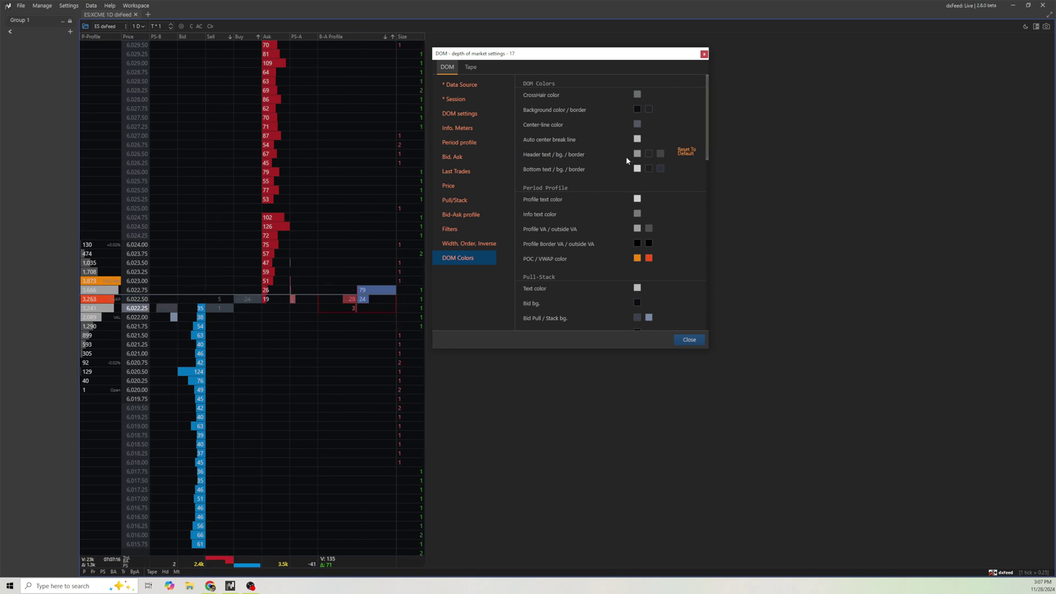
- Set the Bid profile outside and background colours to dark blue #083C71
scroll(625, 157, down, 4)
scroll(618, 157, down, 1)
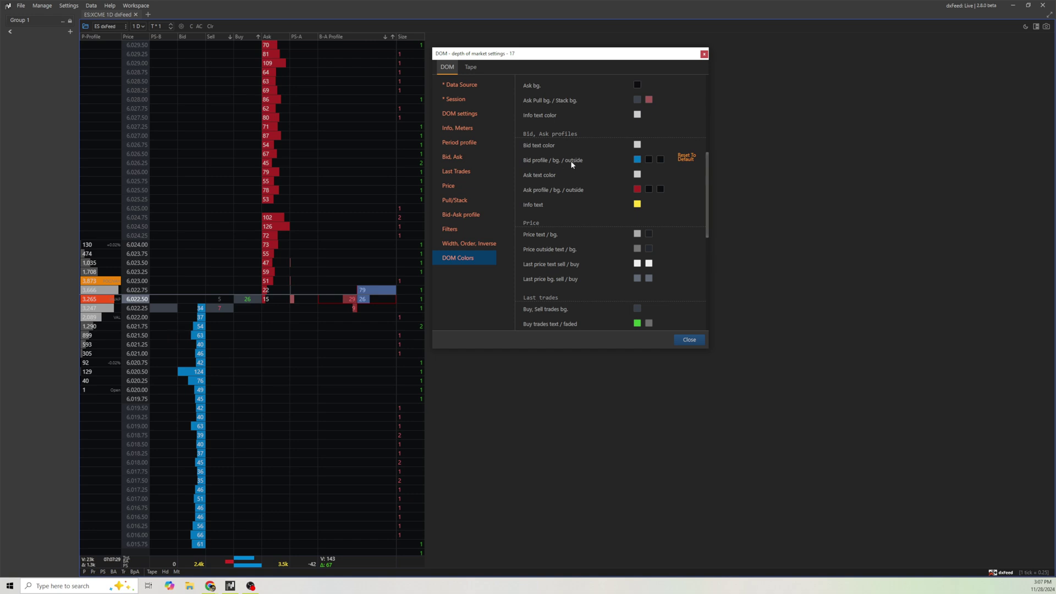
click(660, 160)
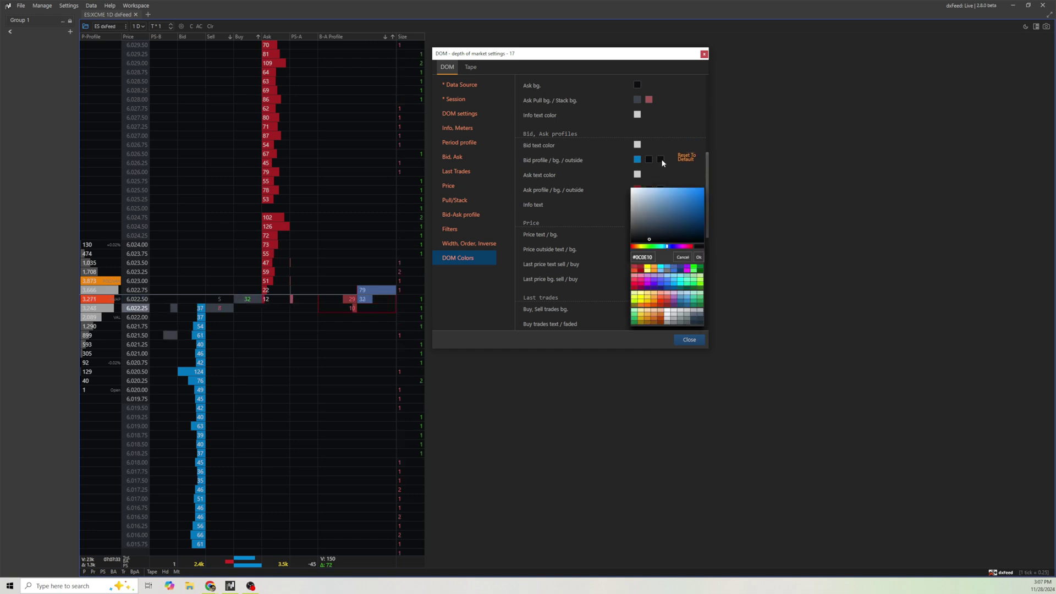
click(681, 275)
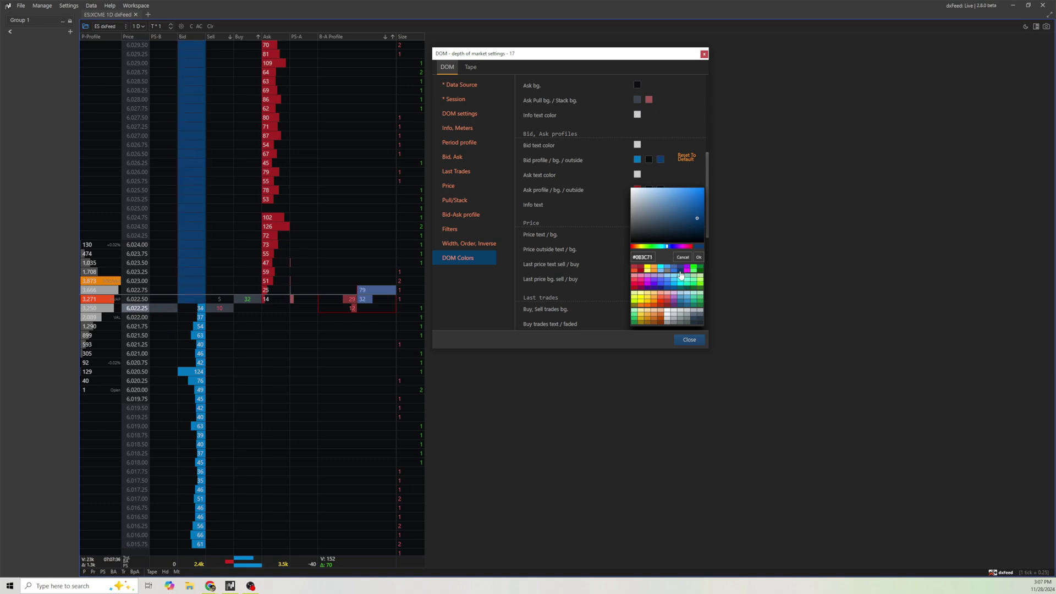
click(649, 160)
click(649, 160)
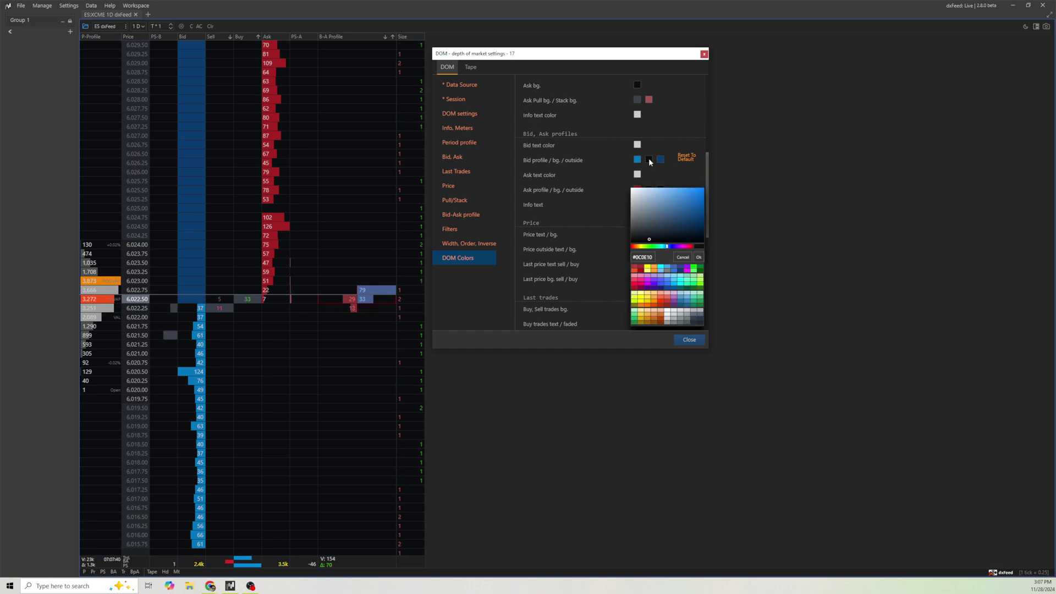
click(682, 275)
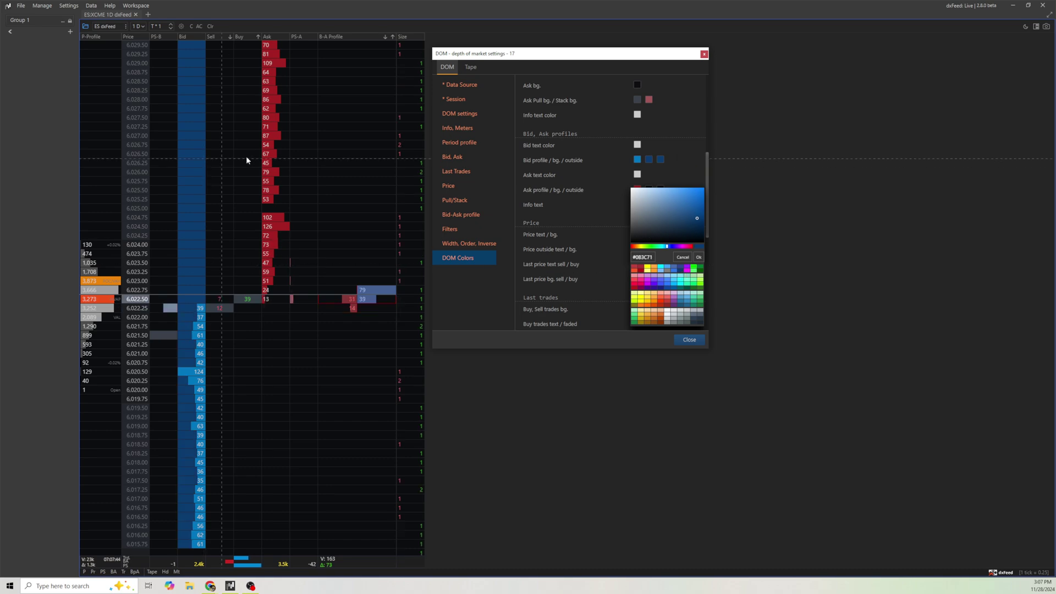
click(598, 223)
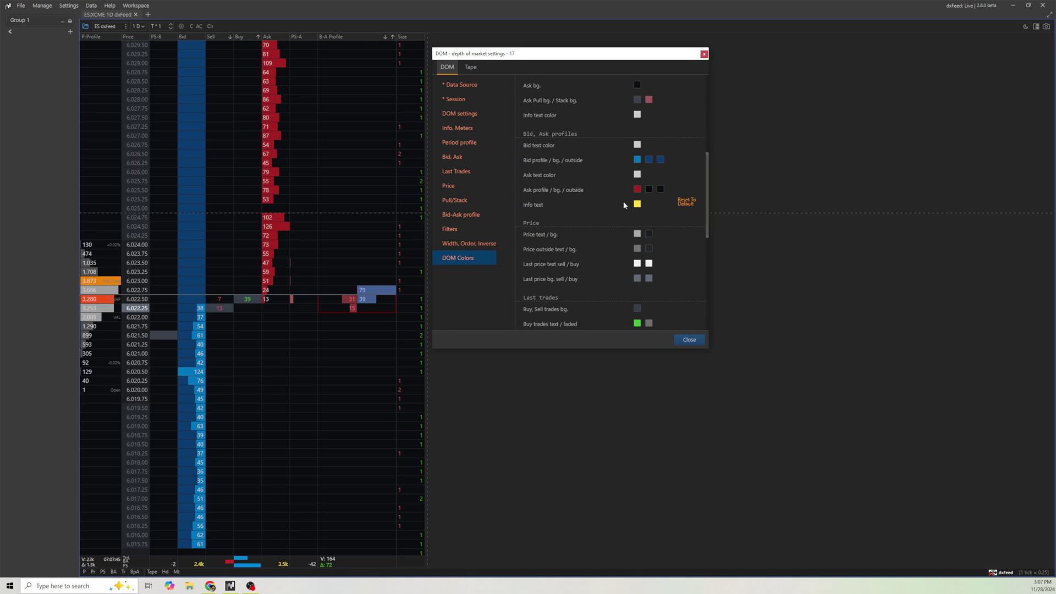
- Set the Ask profile background to dark red #710D0D and copy its hex value
click(649, 190)
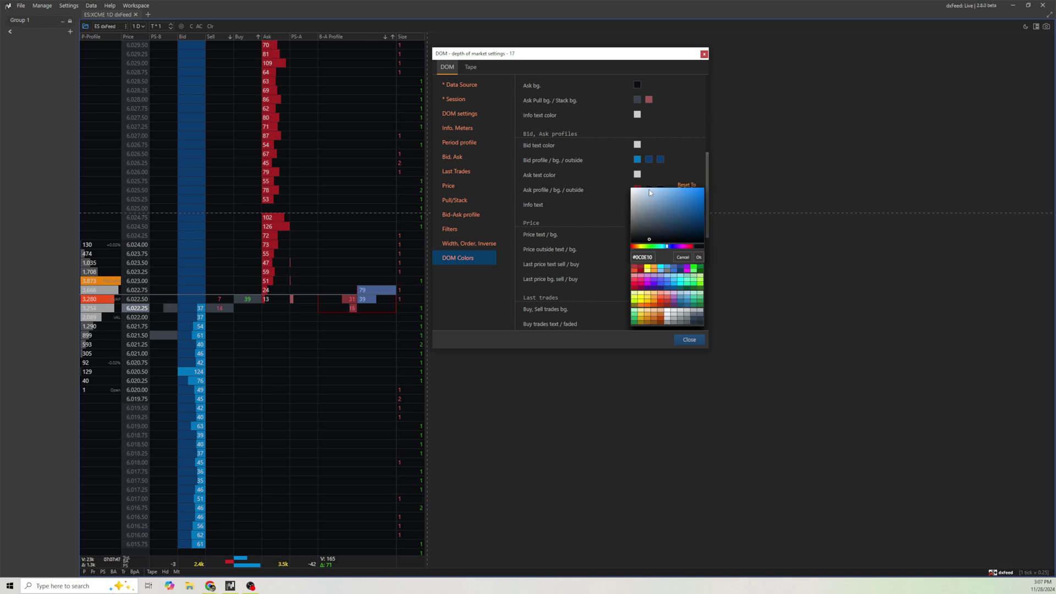
click(640, 274)
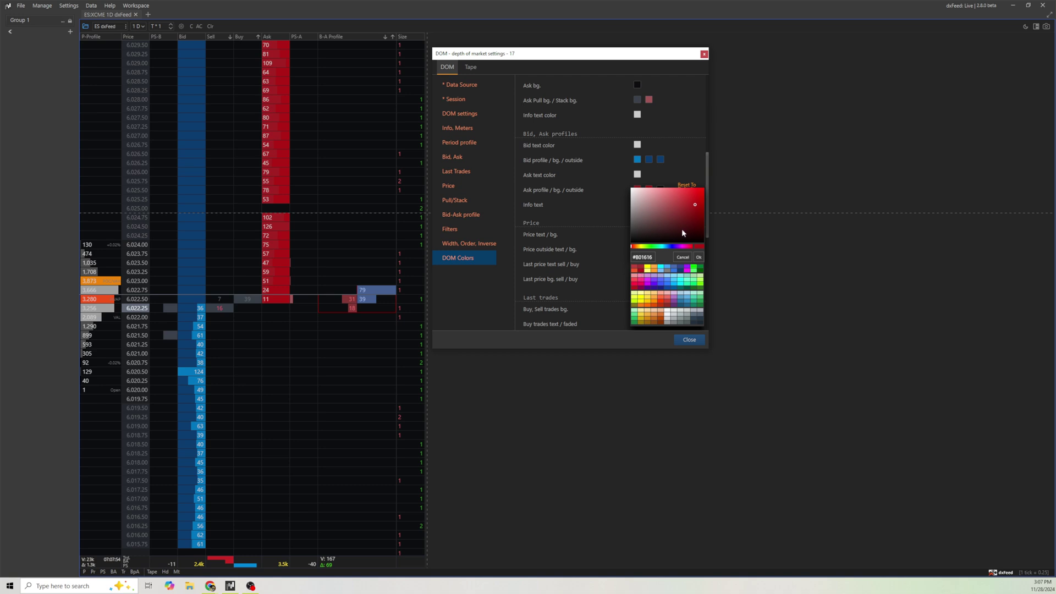
click(695, 220)
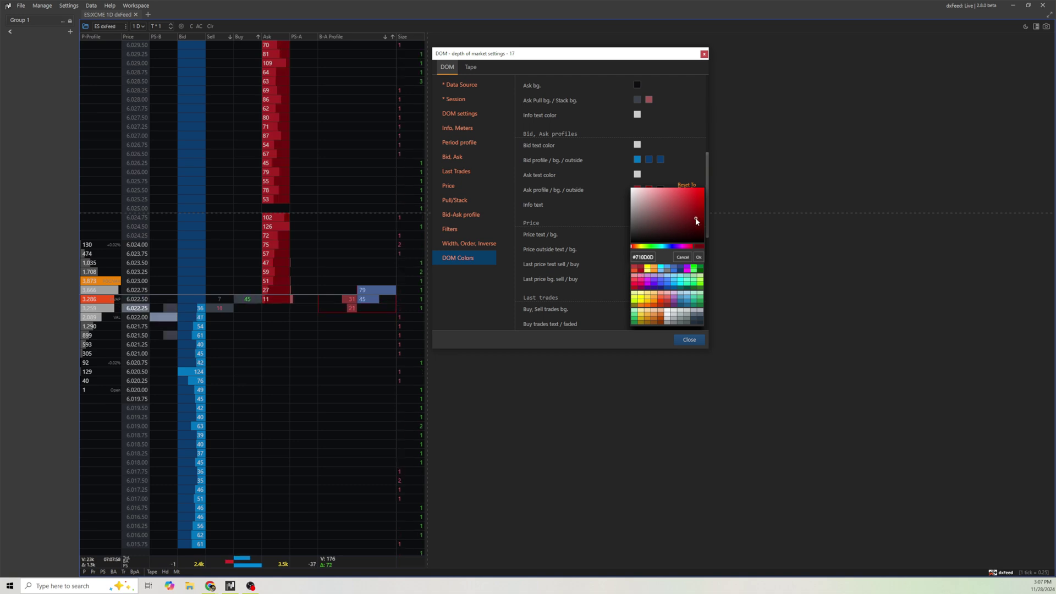
triple_click(647, 256)
key(ctrl+c)
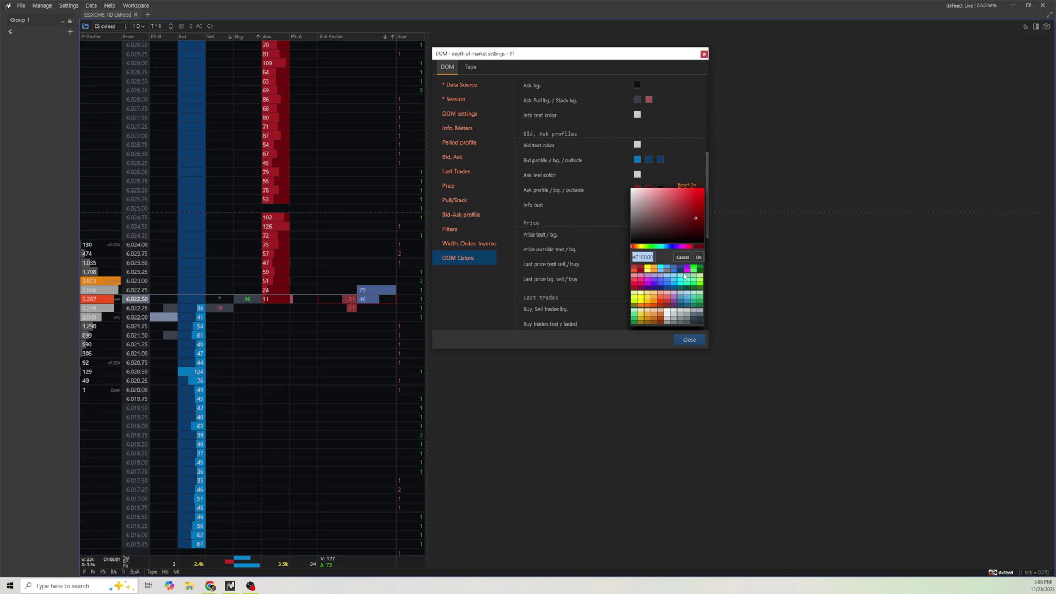
click(698, 257)
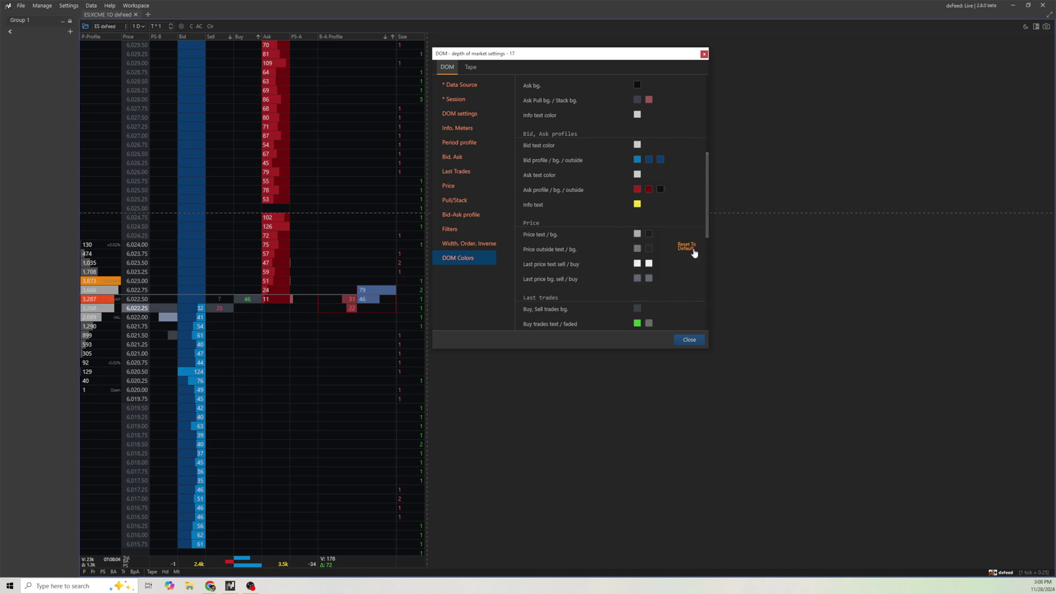
- Paste #710D0D into the Ask profile outside and remaining ask swatch colours
click(660, 189)
triple_click(635, 257)
key(ctrl+v)
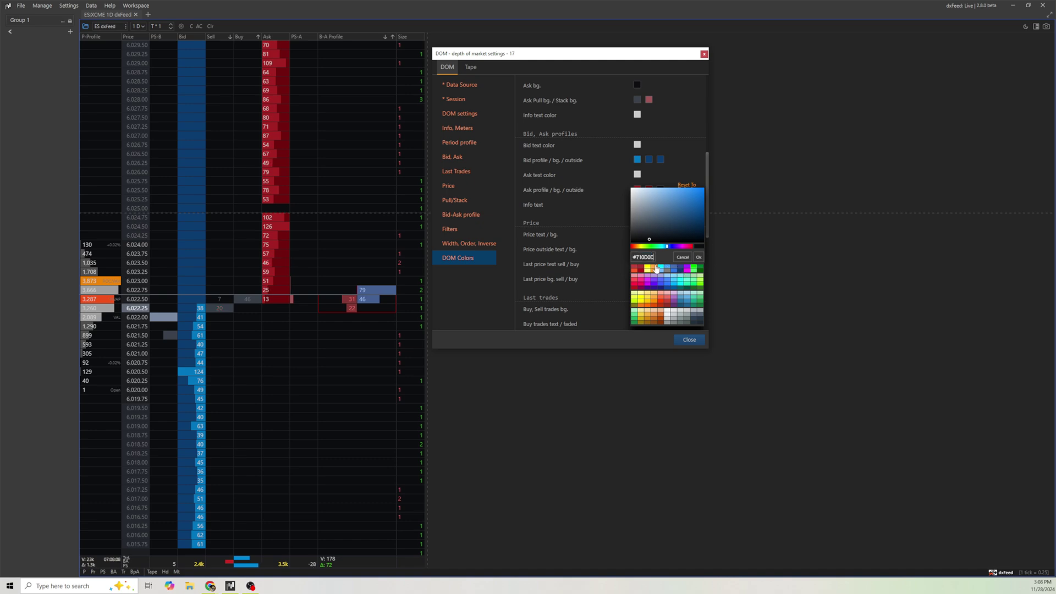
click(698, 257)
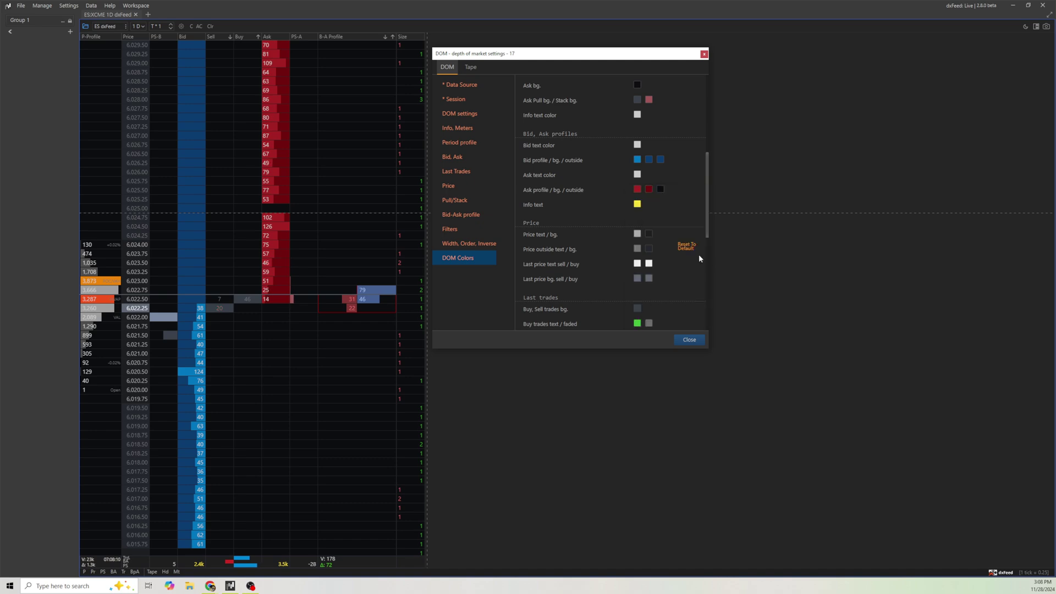
click(663, 190)
double_click(637, 257)
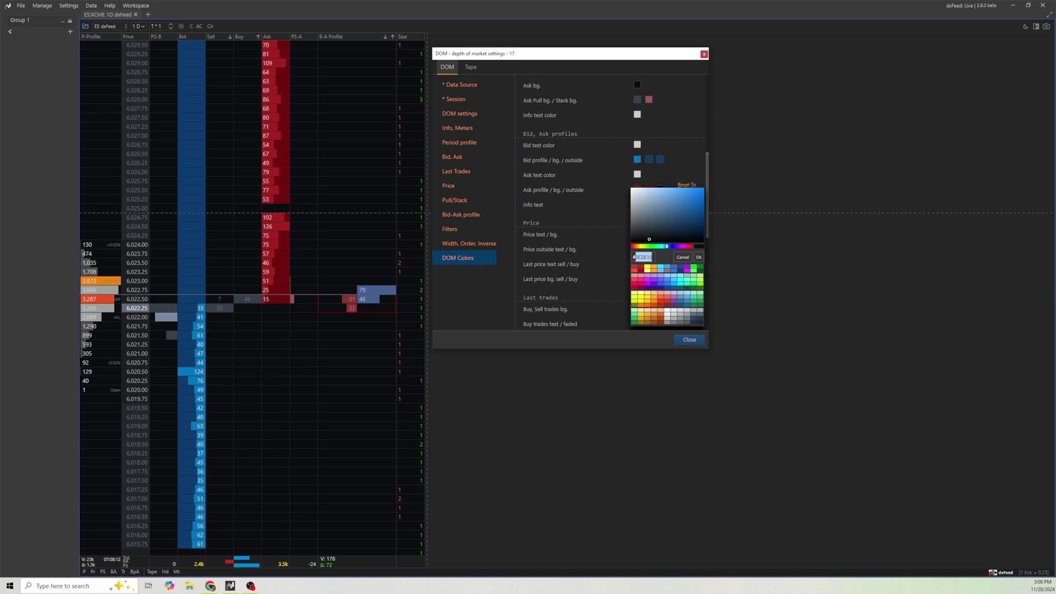
text(#710D0D)
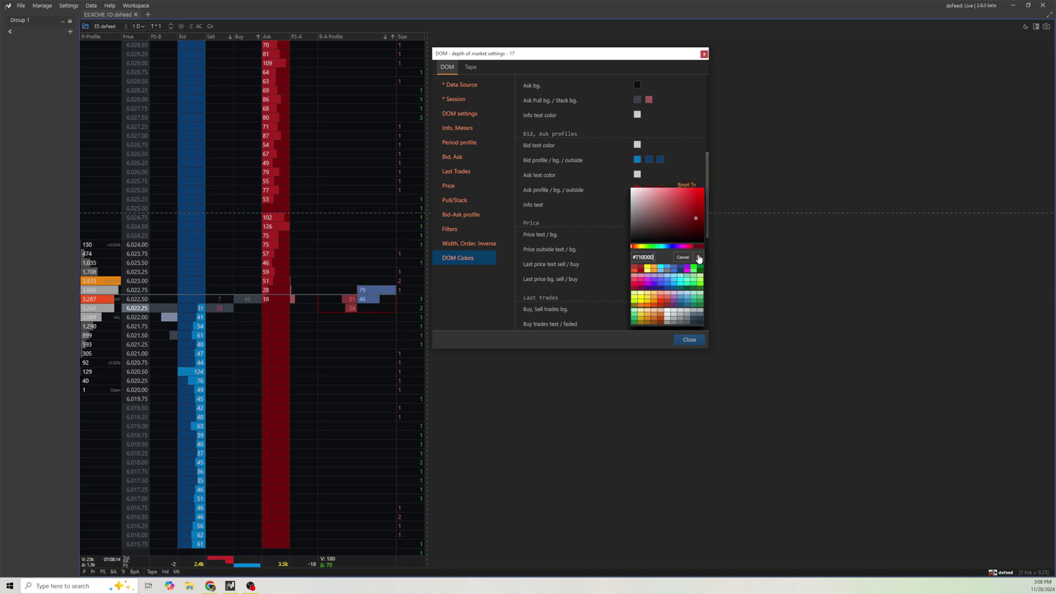
click(698, 257)
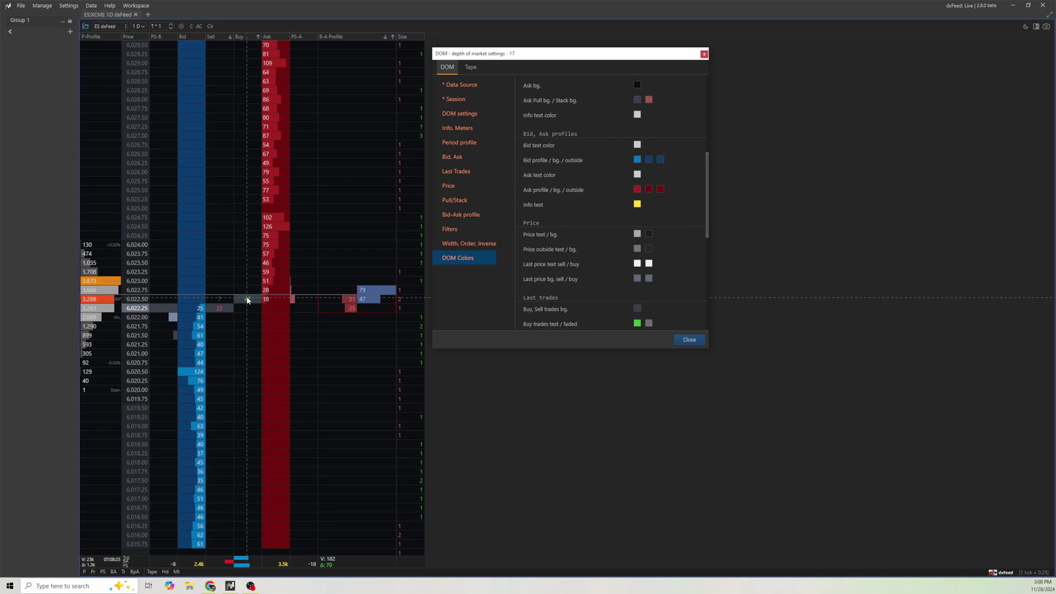
scroll(602, 228, down, 3)
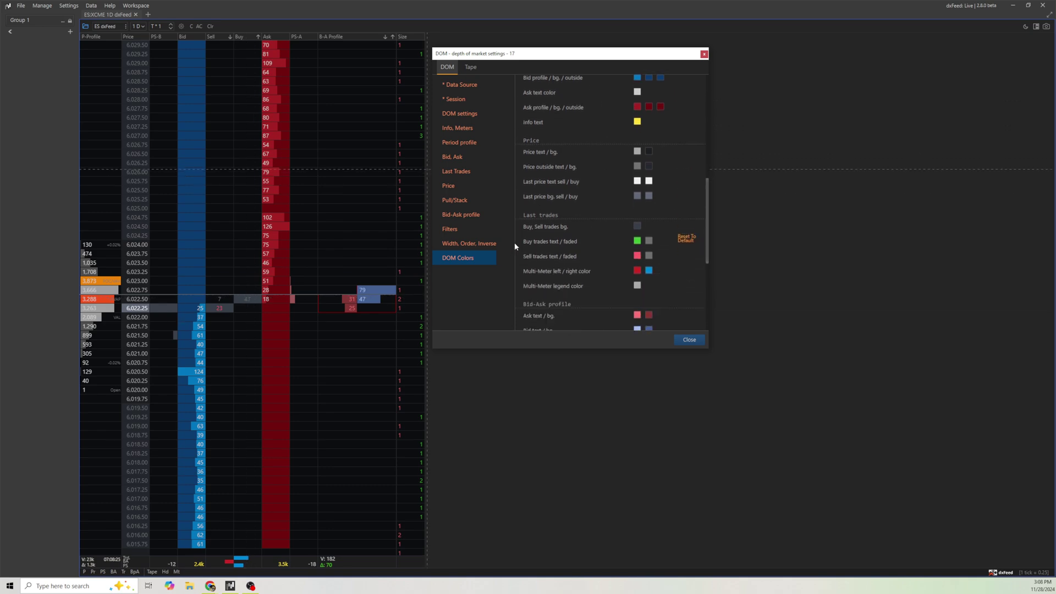
- Change the Last trades buy text colour from green to blue #0080FF
click(636, 241)
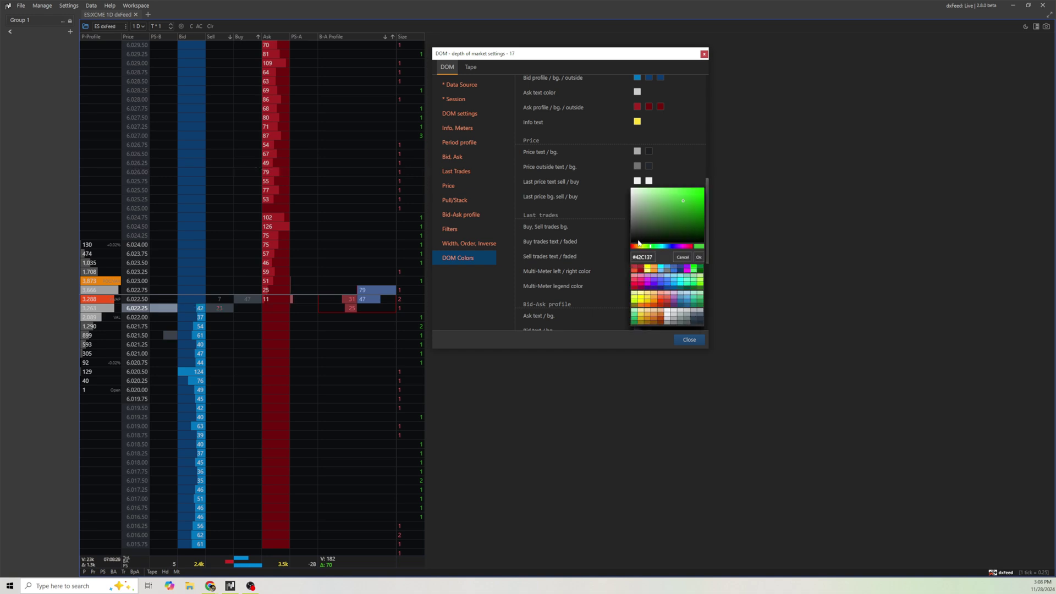
click(673, 285)
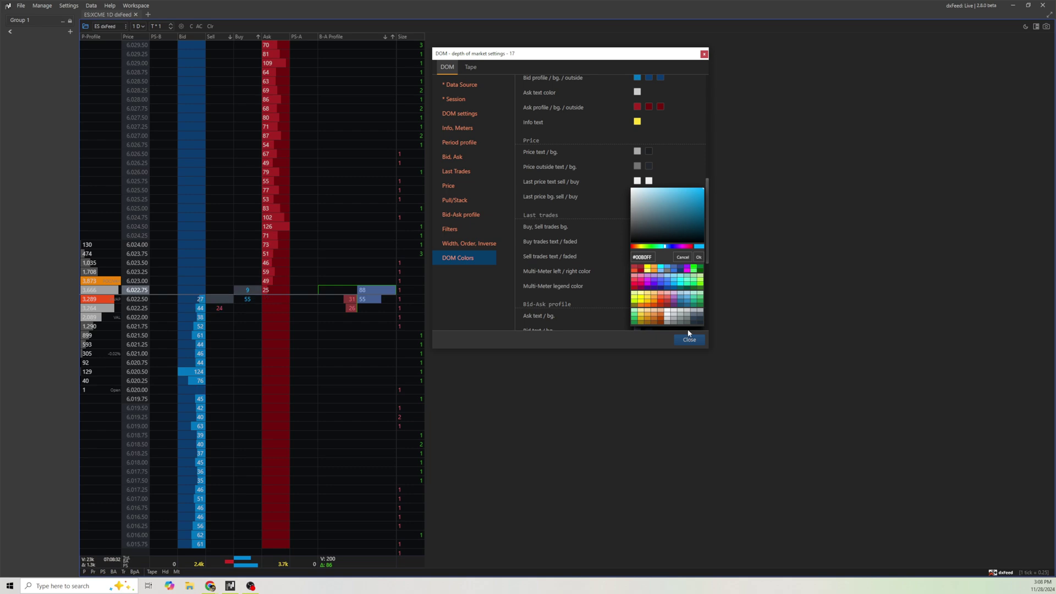
click(697, 258)
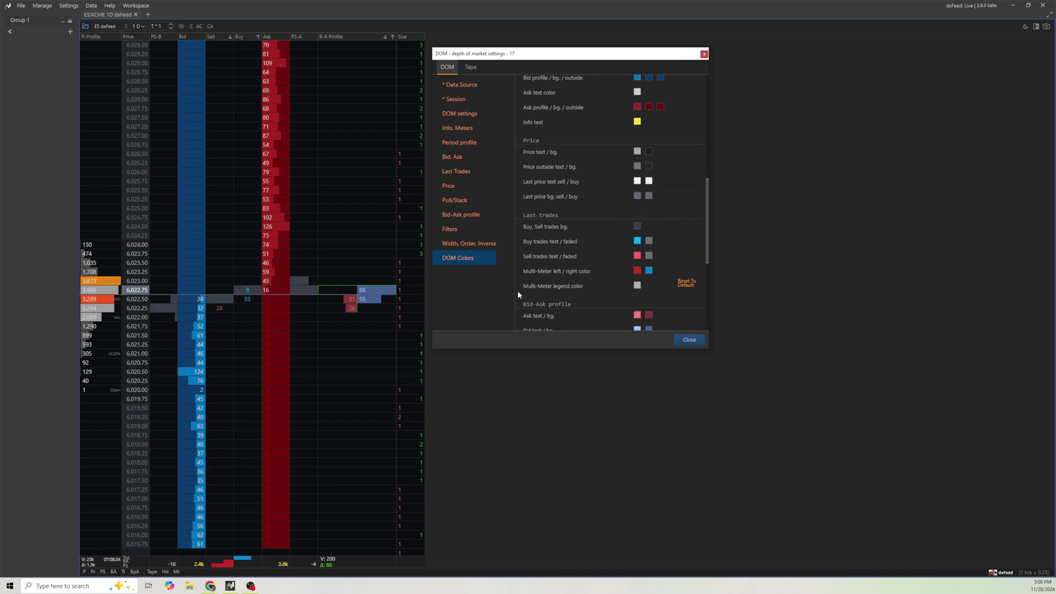